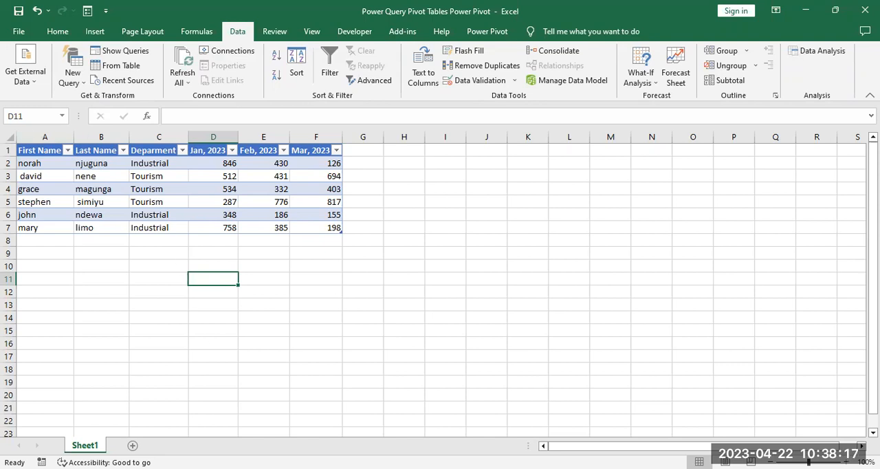
# Step: Switch to the PowerPoint presentation, review slide 4 on the Power Query phases, and return to the Excel workbook
pyautogui.hotkey('alt', 'Tab')
pyautogui.click(81, 314)
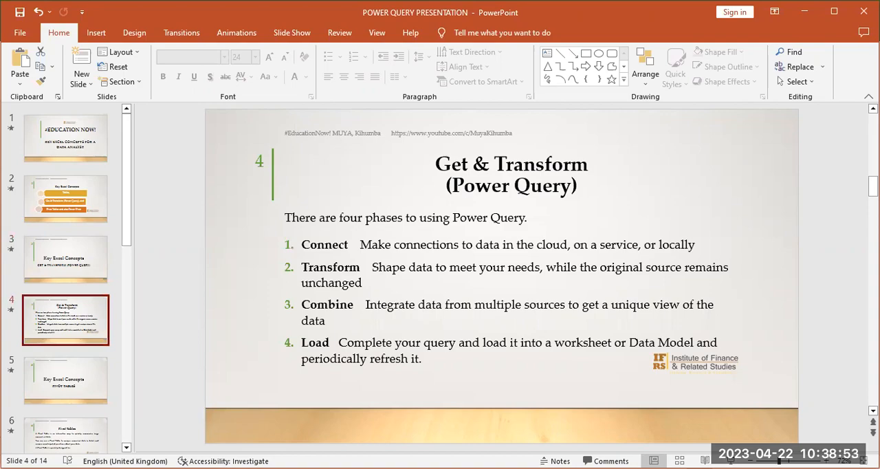
pyautogui.hotkey('alt', 'Tab')
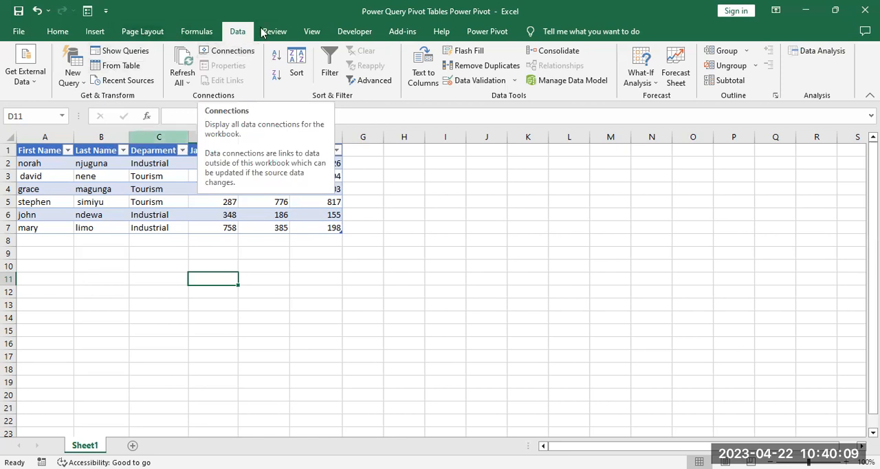
# Step: Create a new Power Query query from the worksheet table containing the names, departments and monthly figures
pyautogui.click(58, 31)
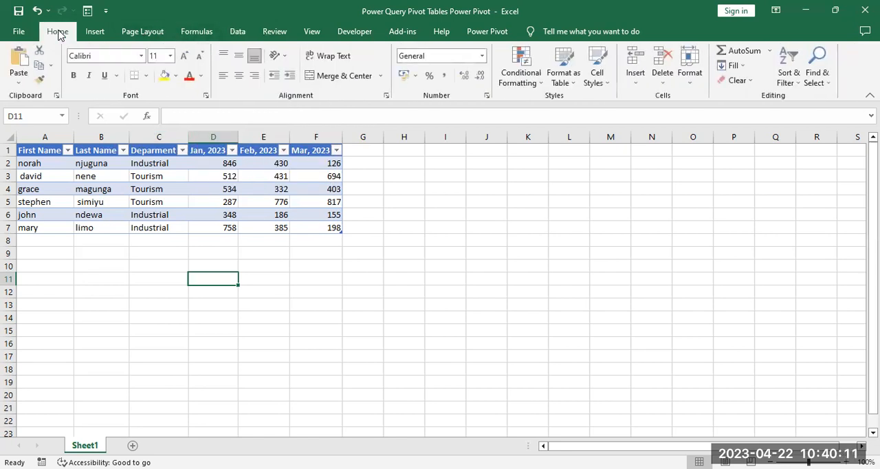
pyautogui.click(239, 35)
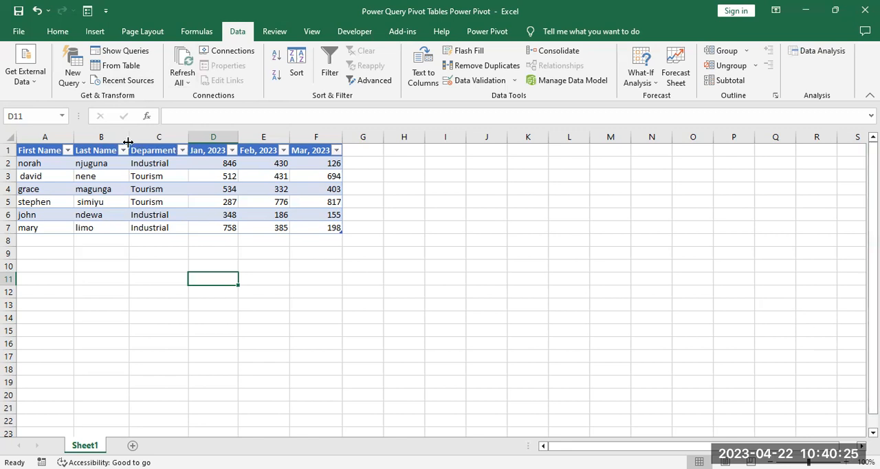
pyautogui.click(92, 161)
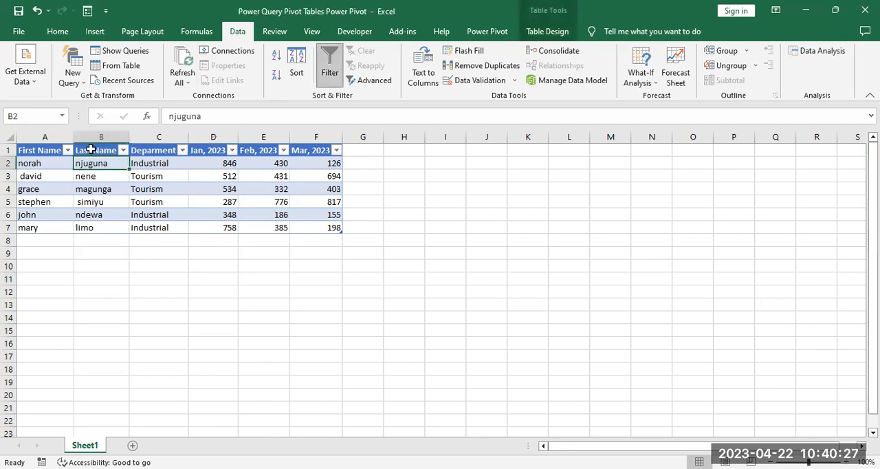
pyautogui.click(111, 66)
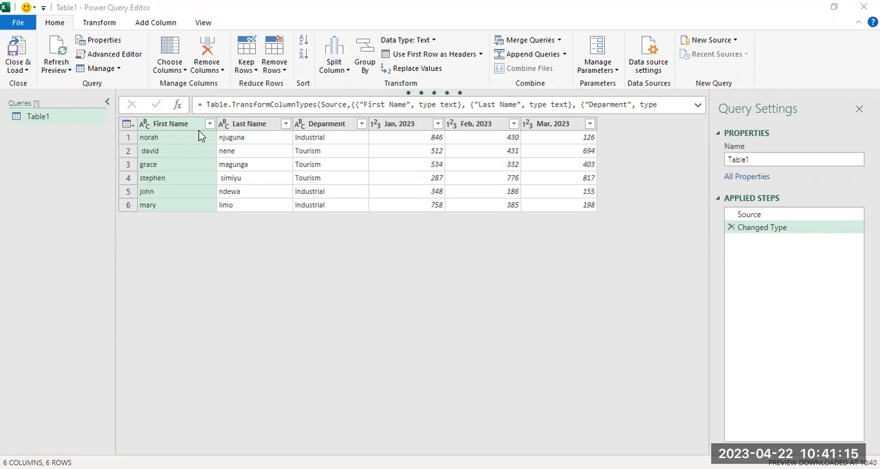
# Step: Capitalize each word in both the First Name and Last Name columns
pyautogui.keyDown('ctrl'); pyautogui.click(248, 130); pyautogui.keyUp('ctrl')
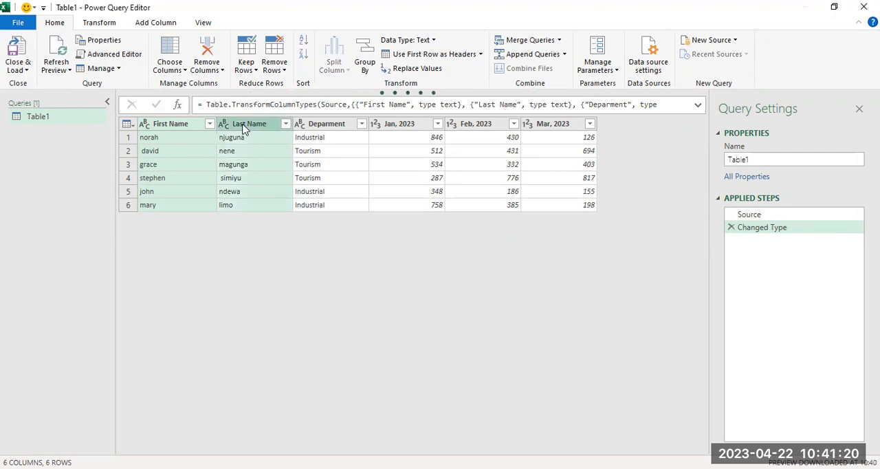
pyautogui.click(100, 23)
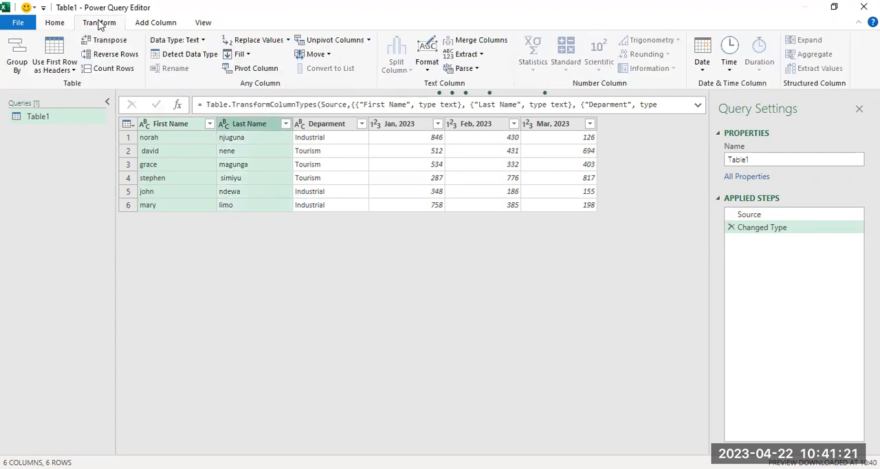
pyautogui.click(431, 67)
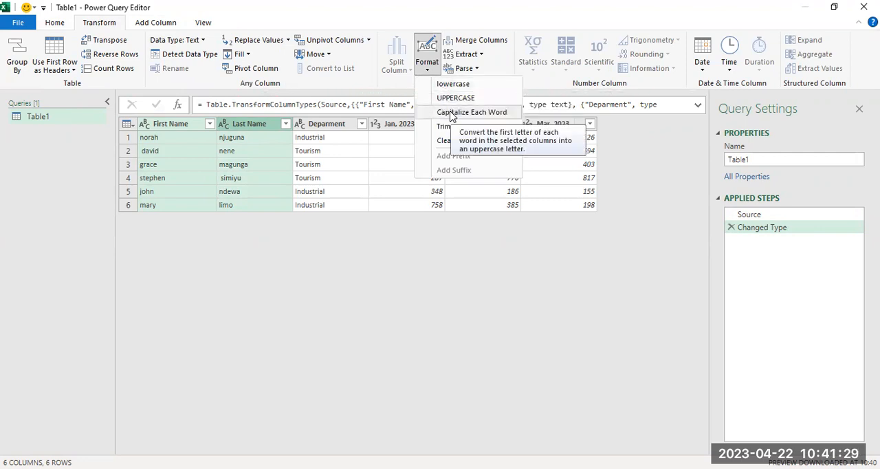
pyautogui.click(451, 114)
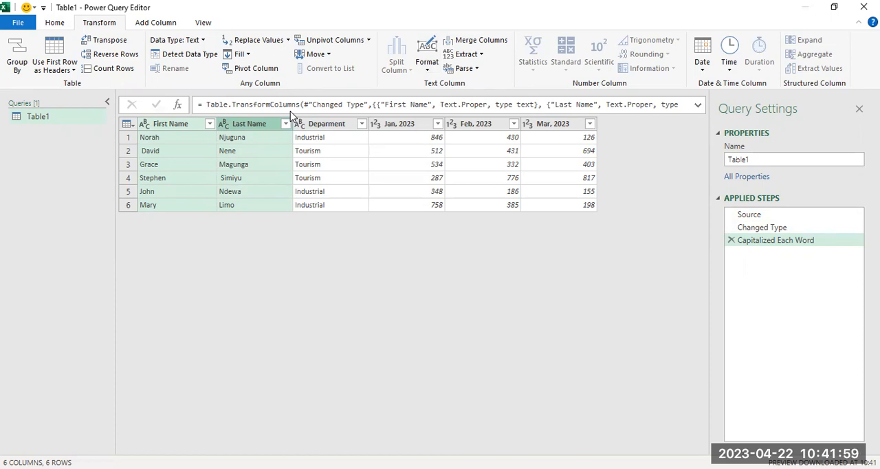
# Step: Merge the First Name and Last Name columns with a space separator into a new column named Full Name
pyautogui.rightClick(182, 128)
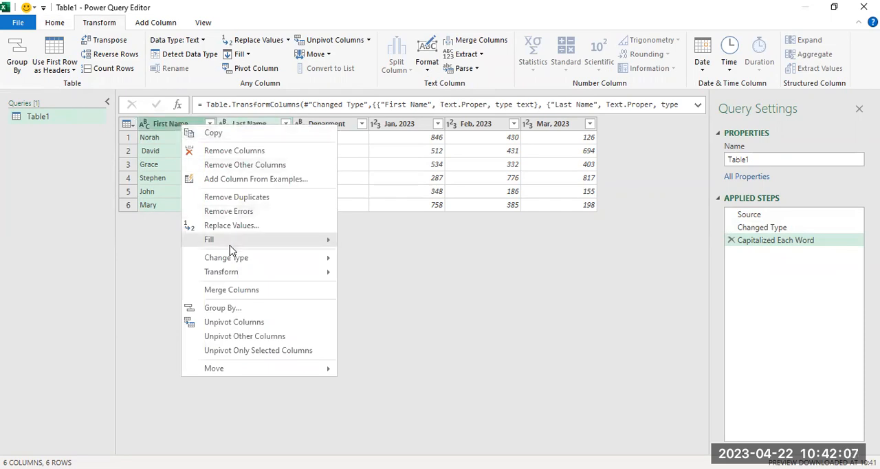
pyautogui.click(237, 294)
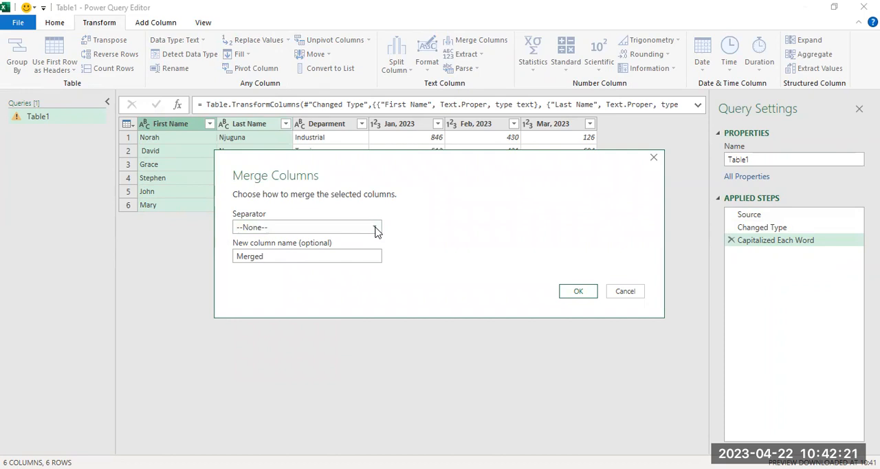
pyautogui.click(262, 260)
pyautogui.moveTo(268, 257); pyautogui.dragTo(233, 258)
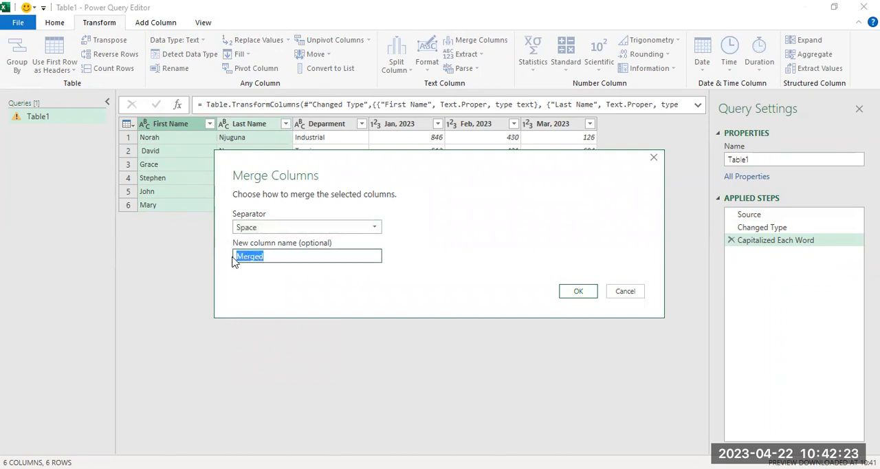
pyautogui.write('Full Name')
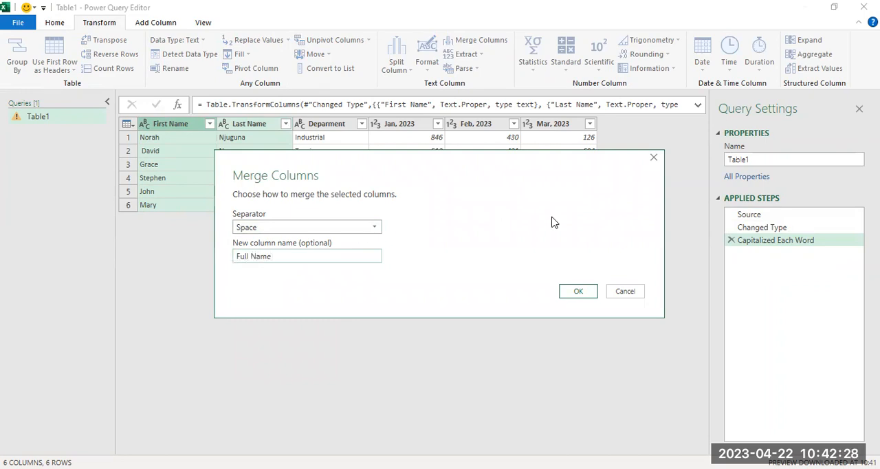
pyautogui.click(578, 292)
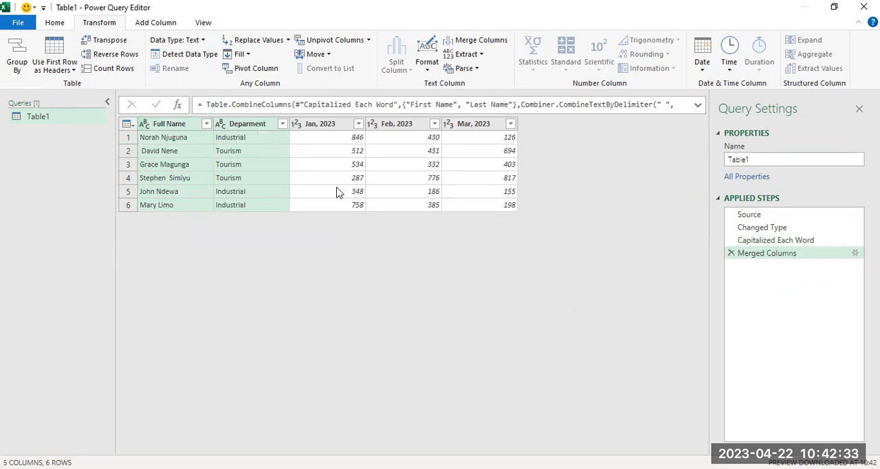
# Step: Trim the leading and trailing spaces from the Full Name column
pyautogui.click(175, 130)
pyautogui.rightClick(175, 131)
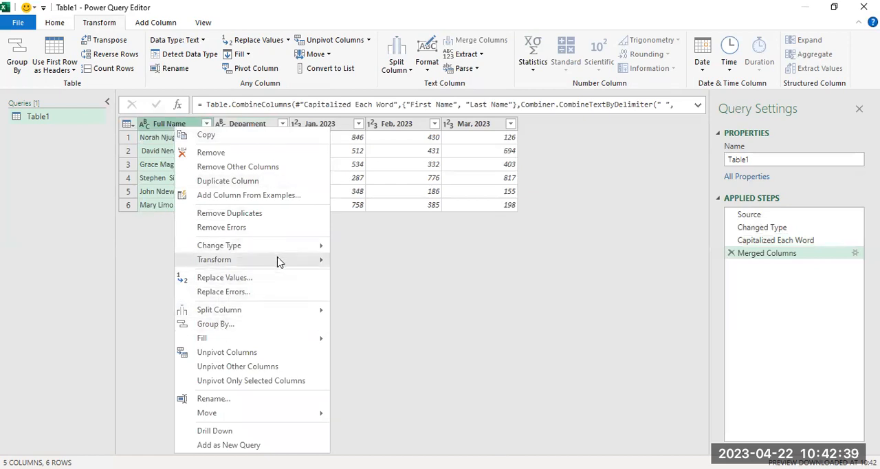
pyautogui.moveTo(278, 261)
pyautogui.click(360, 303)
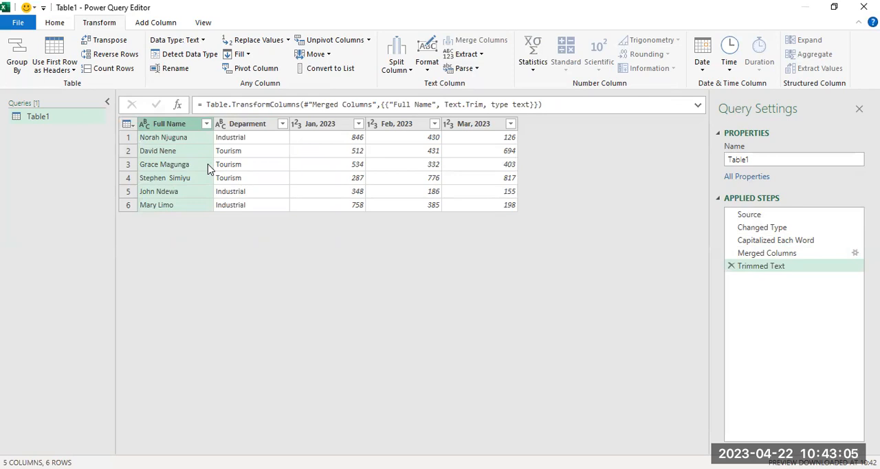
pyautogui.click(328, 130)
pyautogui.click(399, 129)
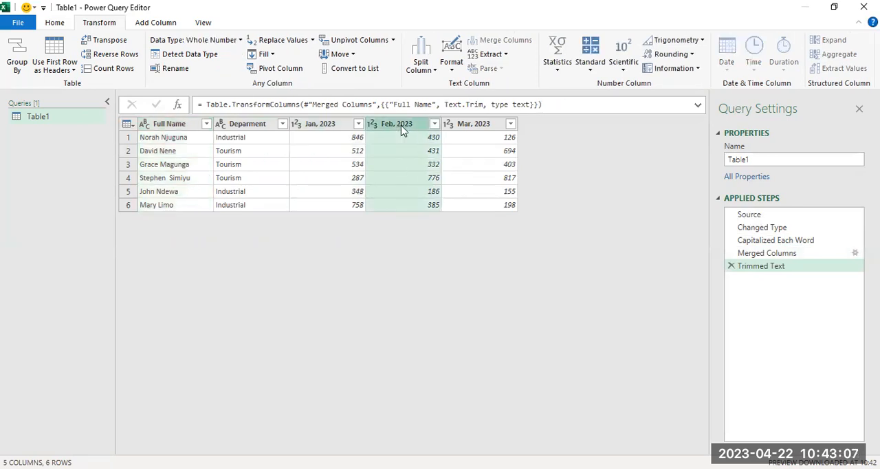
pyautogui.click(470, 130)
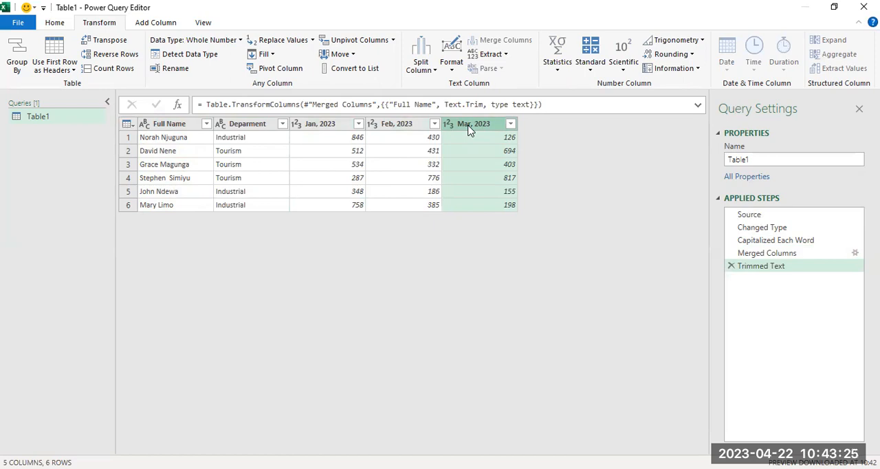
# Step: Unpivot all columns other than Full Name and Deparment
pyautogui.click(183, 125)
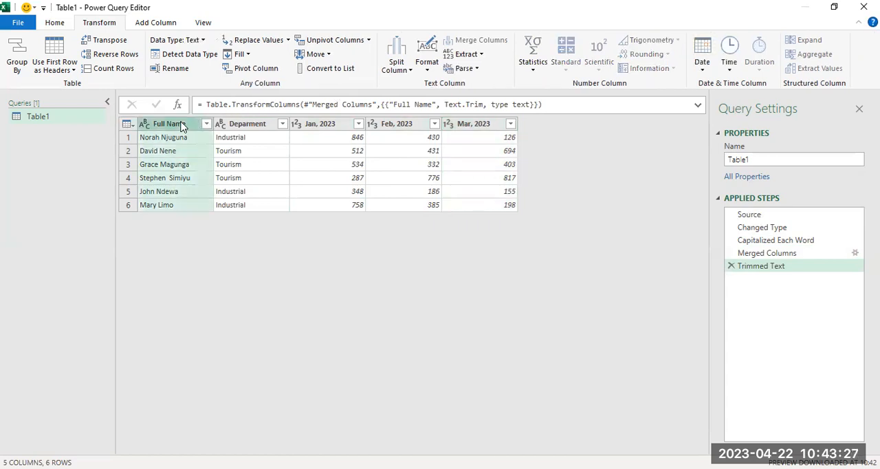
pyautogui.keyDown('ctrl'); pyautogui.click(239, 130); pyautogui.keyUp('ctrl')
pyautogui.rightClick(239, 130)
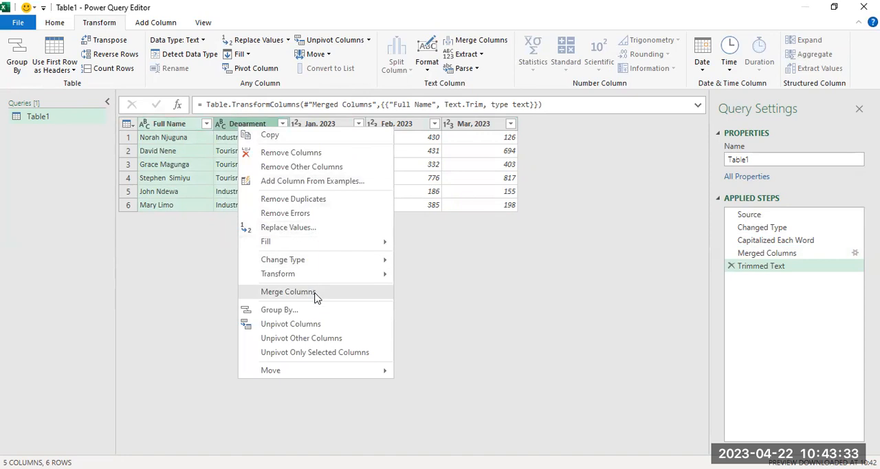
pyautogui.click(319, 342)
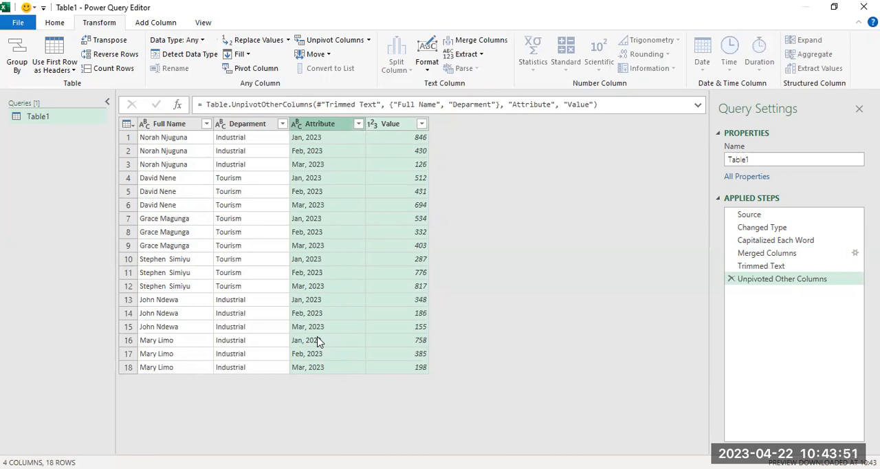
# Step: Rename the Attribute column to Date and the Value column to Units Sold
pyautogui.click(324, 131)
pyautogui.doubleClick(321, 123)
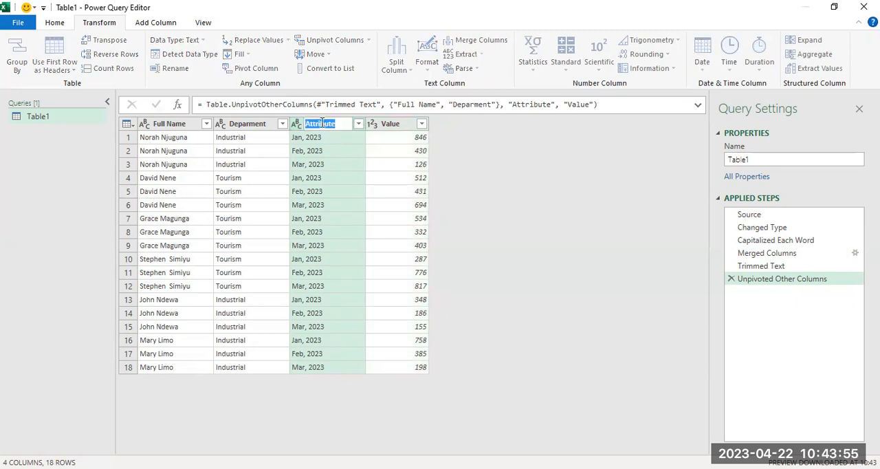
pyautogui.write('Date')
pyautogui.press('Return')
pyautogui.doubleClick(375, 123)
pyautogui.write('Units ')
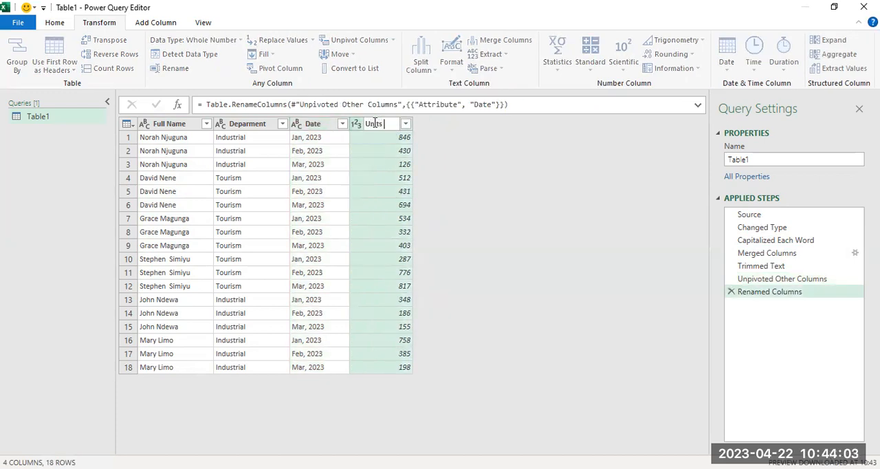
pyautogui.write('Sold')
pyautogui.press('Return')
# Step: Change the data type of the Date column from text to Date
pyautogui.click(311, 125)
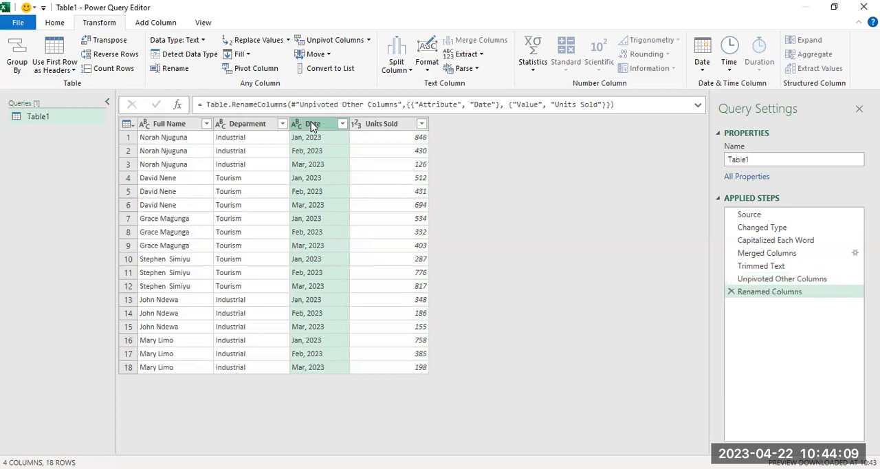
pyautogui.rightClick(311, 122)
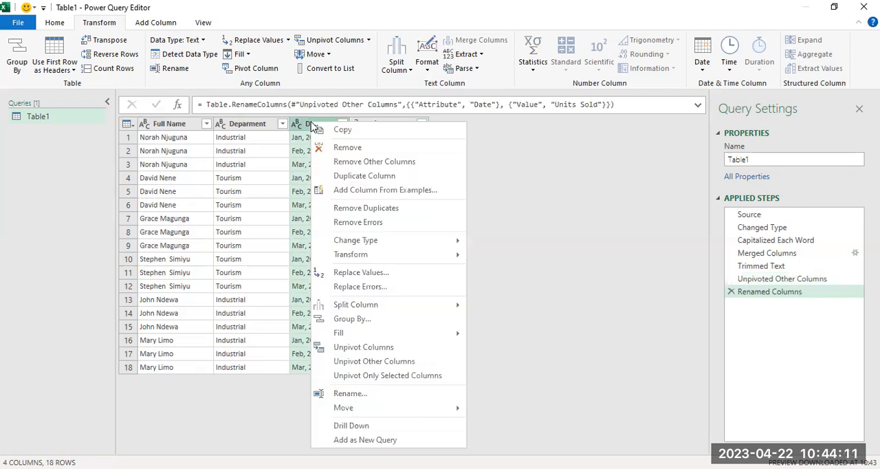
pyautogui.moveTo(414, 254)
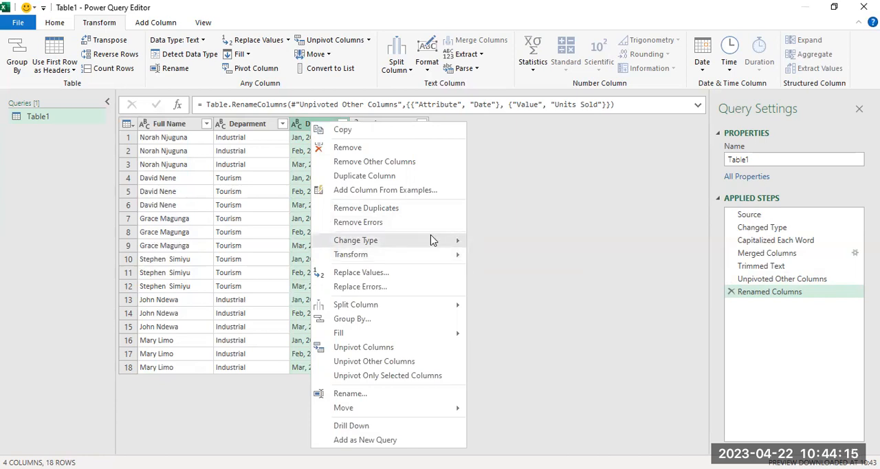
pyautogui.moveTo(432, 240)
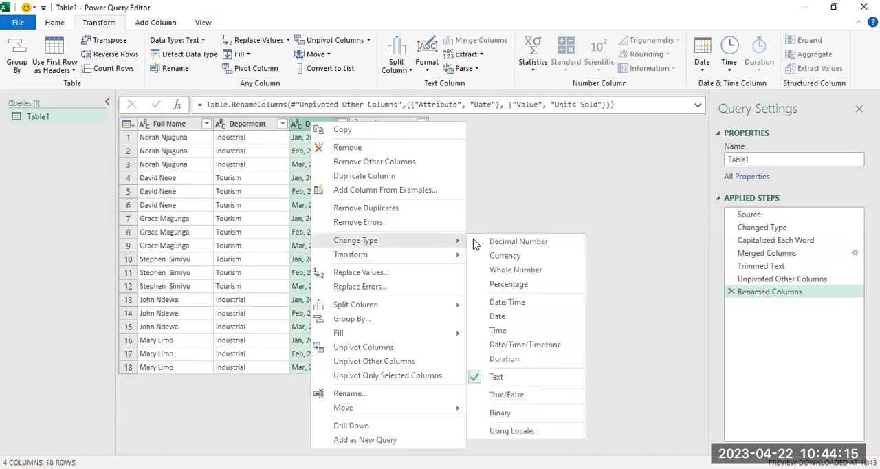
pyautogui.click(511, 318)
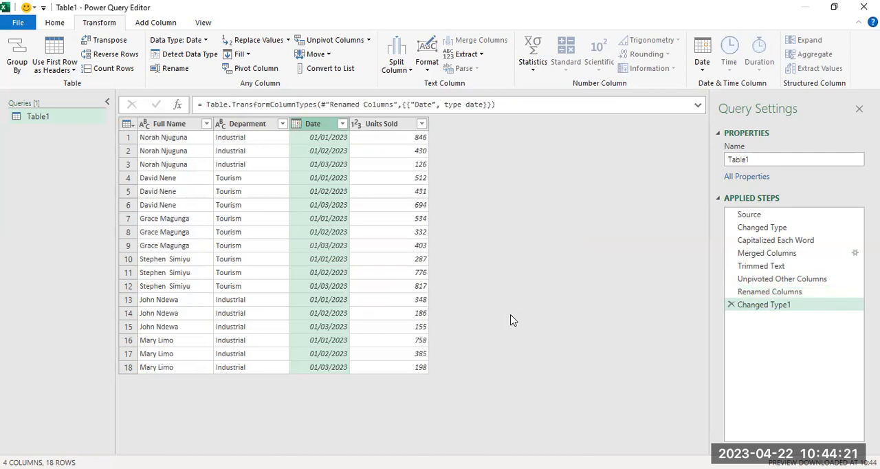
# Step: Transform the Date column values to the end of the month
pyautogui.rightClick(319, 130)
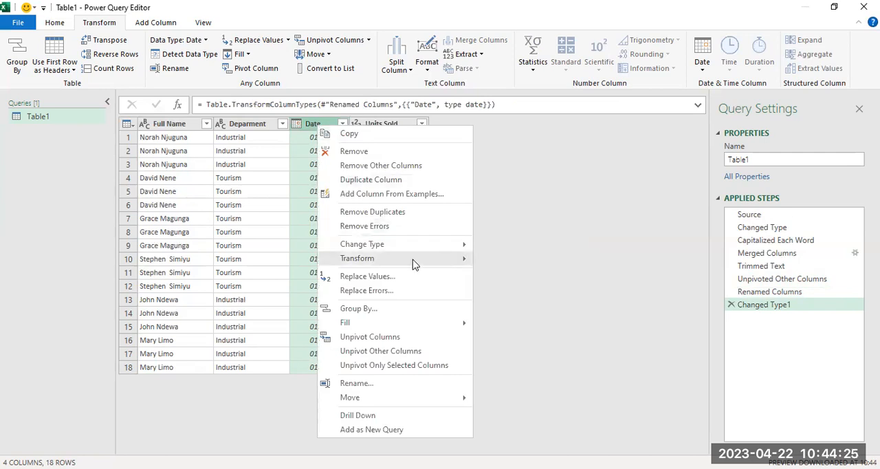
pyautogui.moveTo(413, 259)
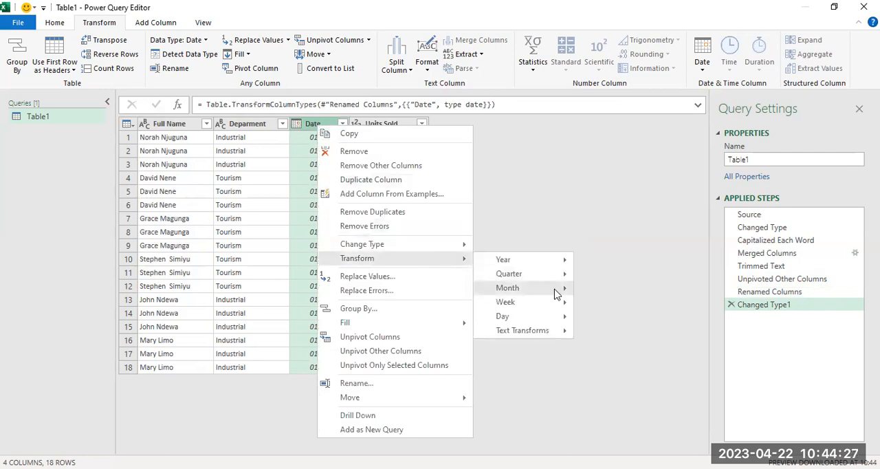
pyautogui.moveTo(556, 294)
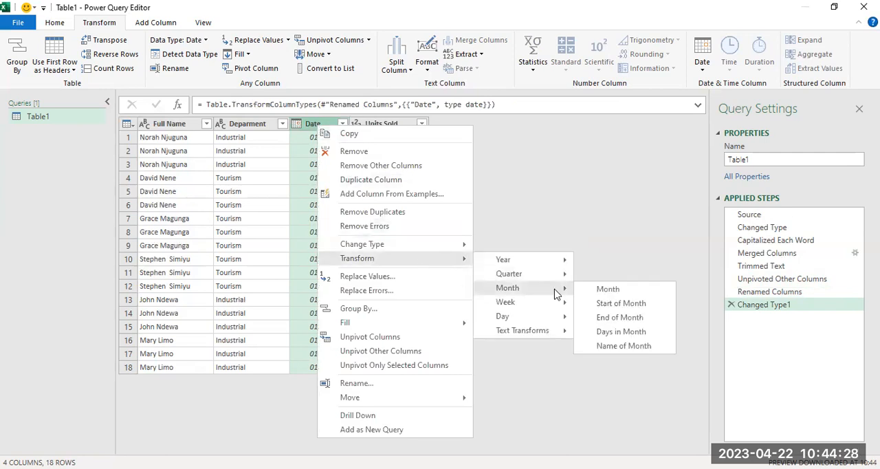
pyautogui.click(628, 318)
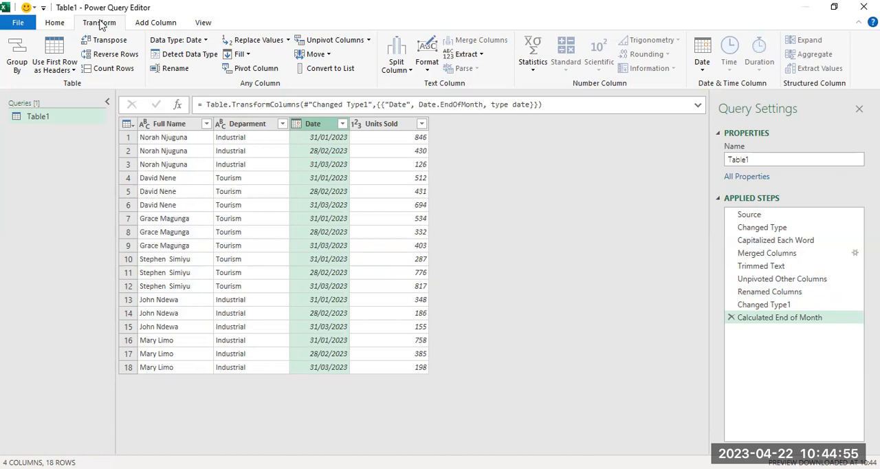
# Step: Close the query editor and load the query as a table in the existing worksheet starting at cell J1
pyautogui.click(55, 22)
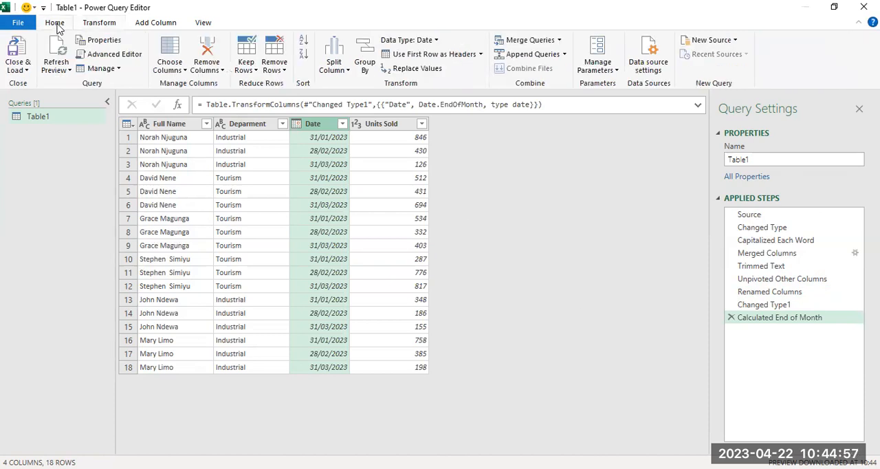
pyautogui.click(26, 70)
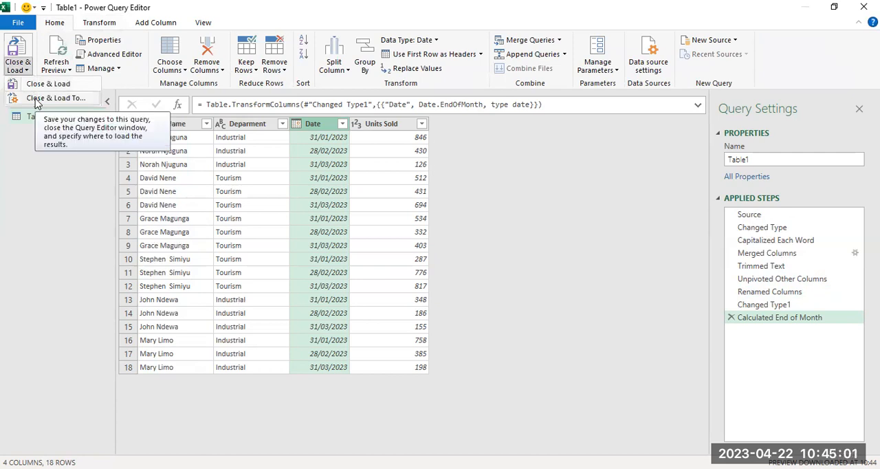
pyautogui.click(36, 99)
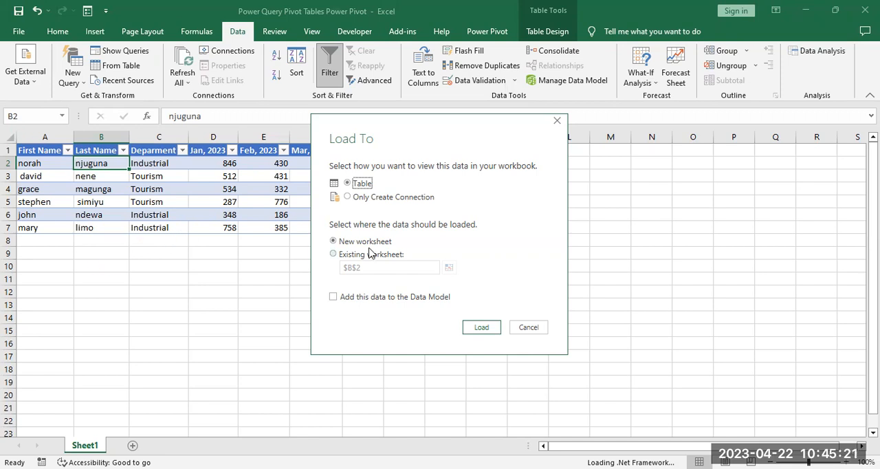
pyautogui.click(334, 254)
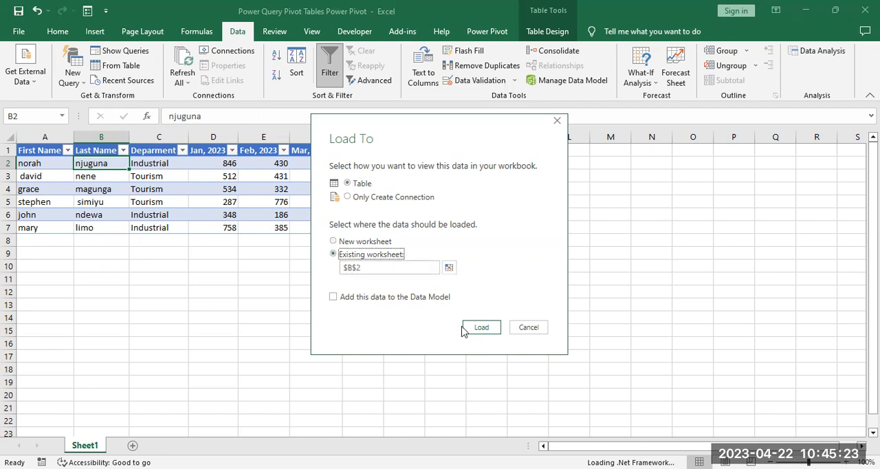
pyautogui.click(451, 268)
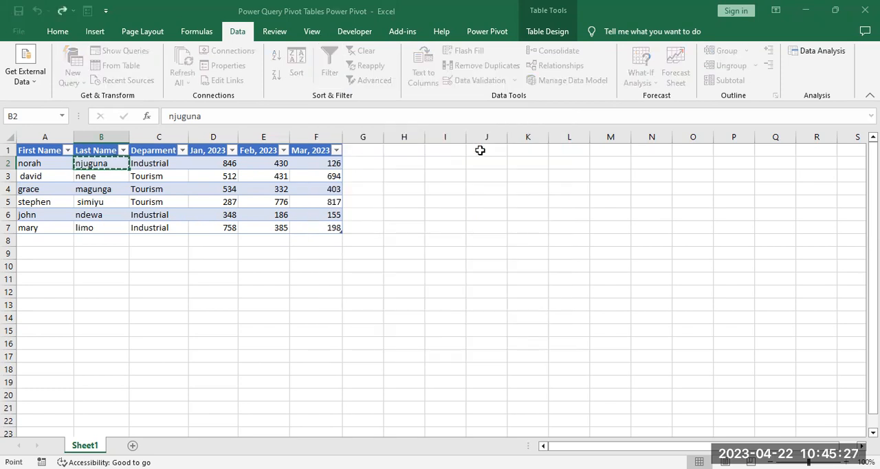
pyautogui.click(474, 150)
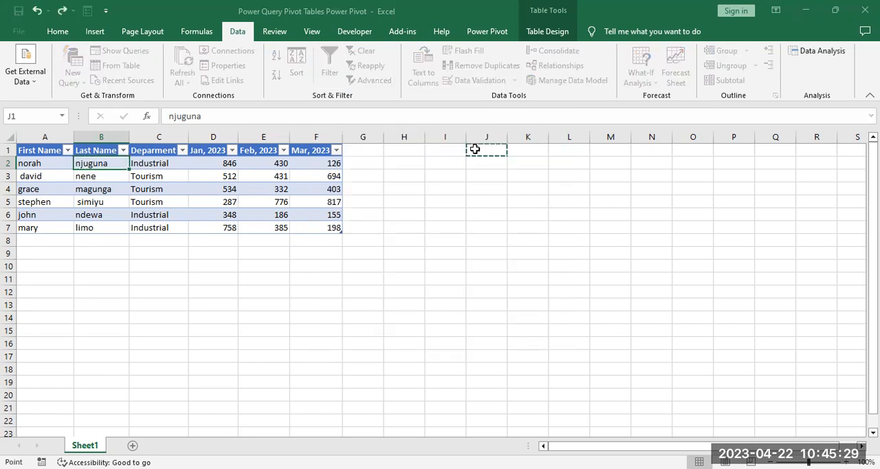
pyautogui.press('Return')
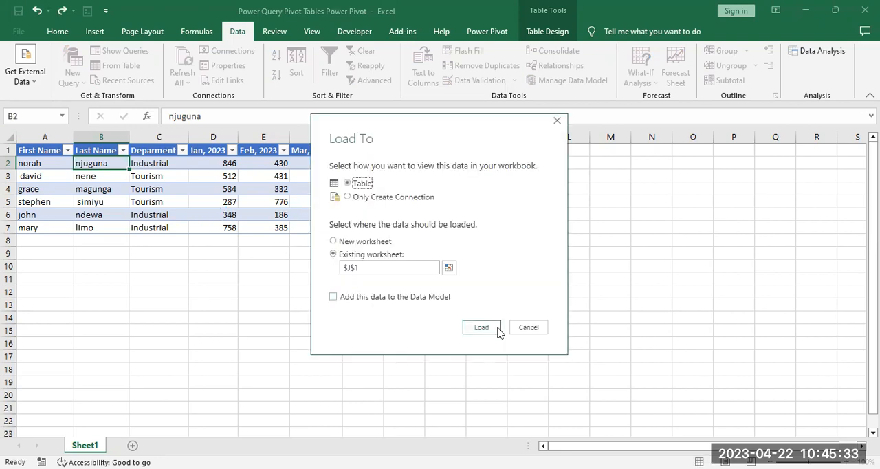
pyautogui.click(492, 330)
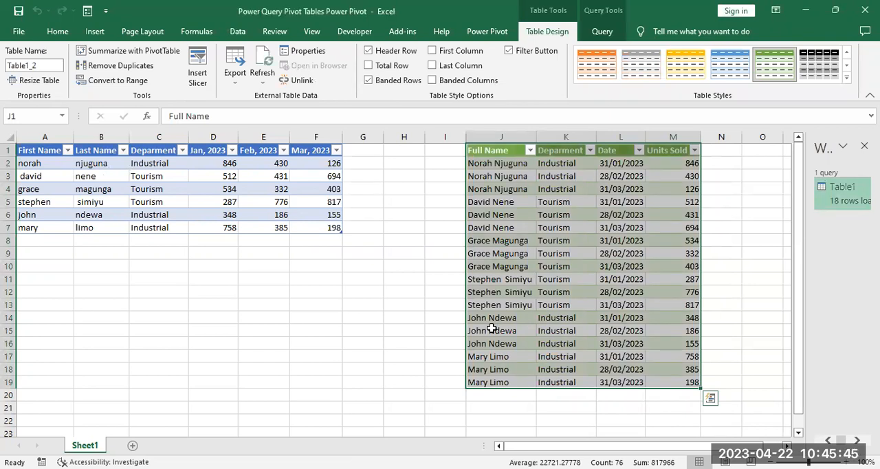
# Step: Add an "Apr, 2023" column to the source table by entering the header in cell G1
pyautogui.click(359, 148)
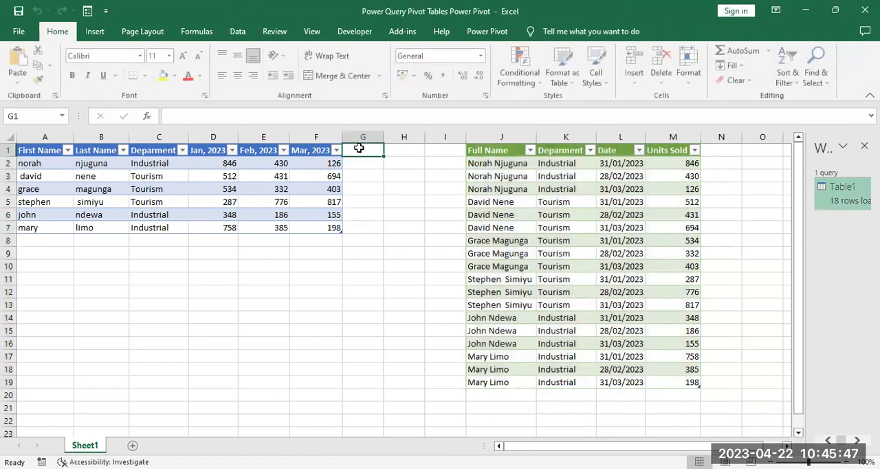
pyautogui.write('Apri')
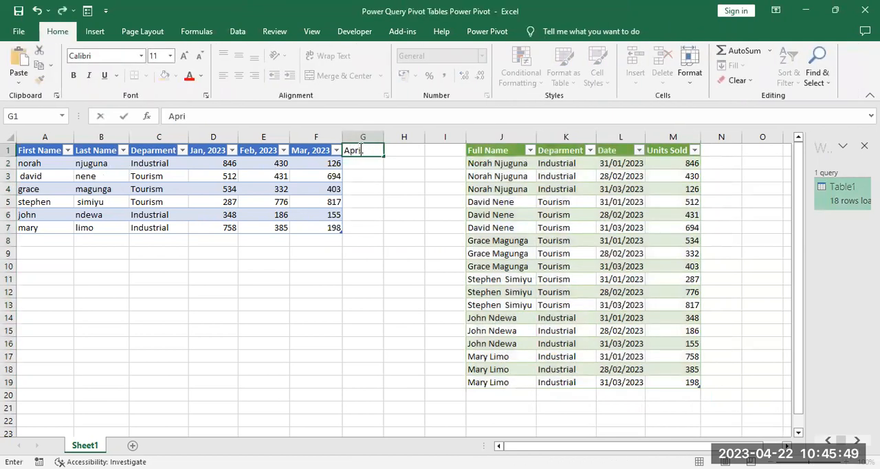
pyautogui.press('BackSpace')
pyautogui.write(', 203')
pyautogui.press('BackSpace')
pyautogui.write('23')
pyautogui.press('Return')
# Step: Fill the April column in G2:G7 with 100, 75, 80, 60, 50 and 40
pyautogui.write('100')
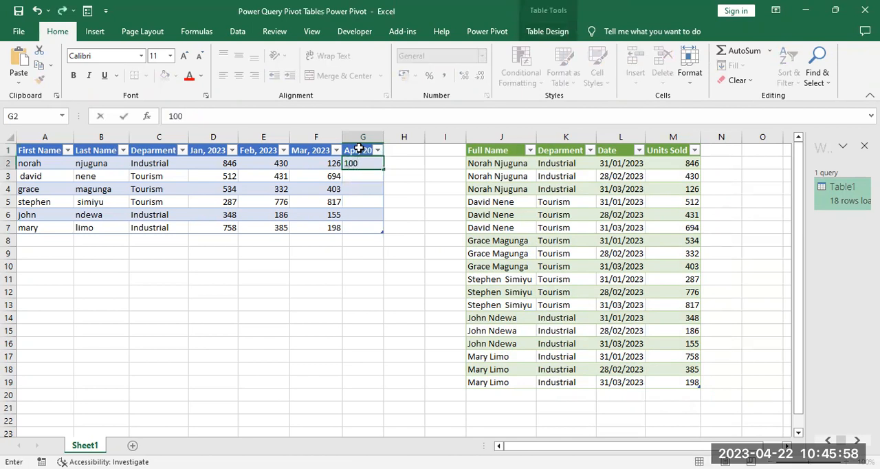
pyautogui.press('Return')
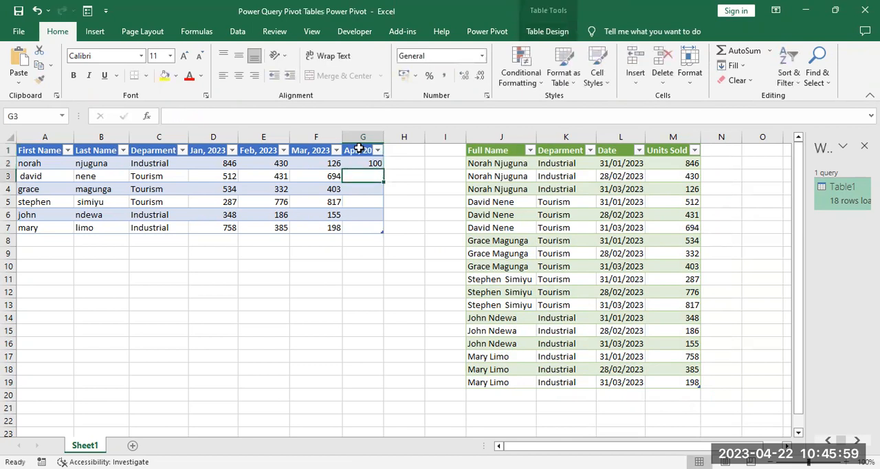
pyautogui.write('75')
pyautogui.press('Return')
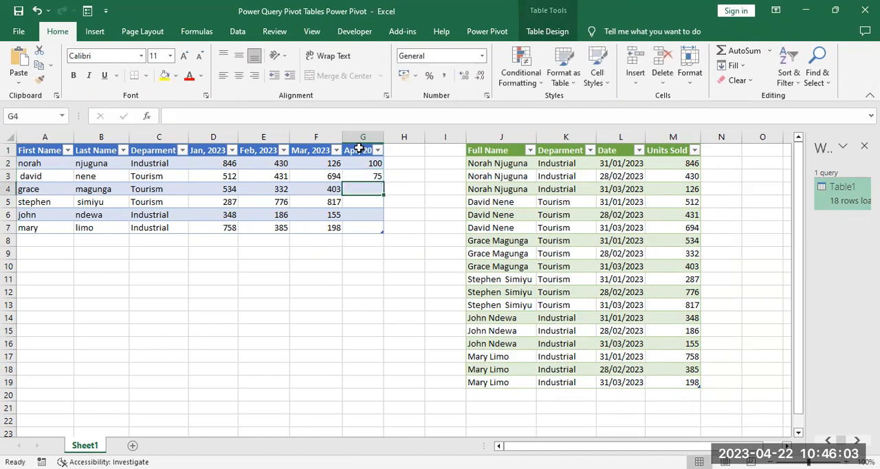
pyautogui.write('80')
pyautogui.press('Return')
pyautogui.write('60')
pyautogui.press('Return')
pyautogui.write('50')
pyautogui.press('Return')
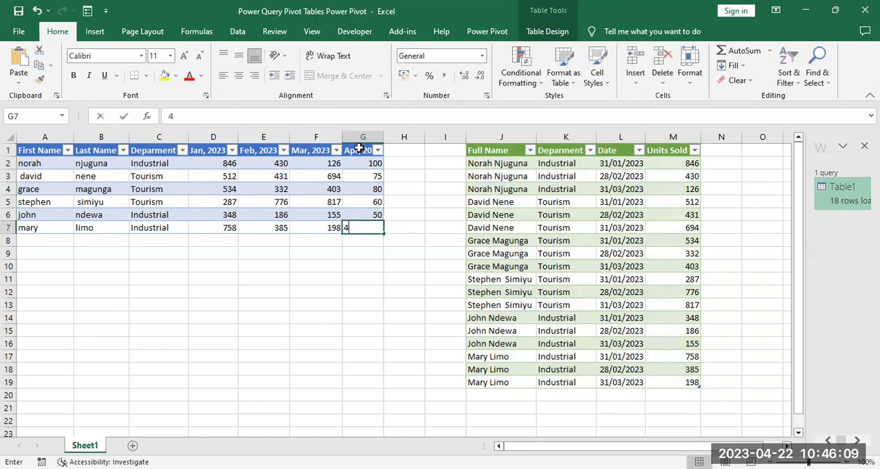
pyautogui.write('40')
# Step: Refresh the loaded query table to bring in the April data and check the first new rows
pyautogui.click(532, 211)
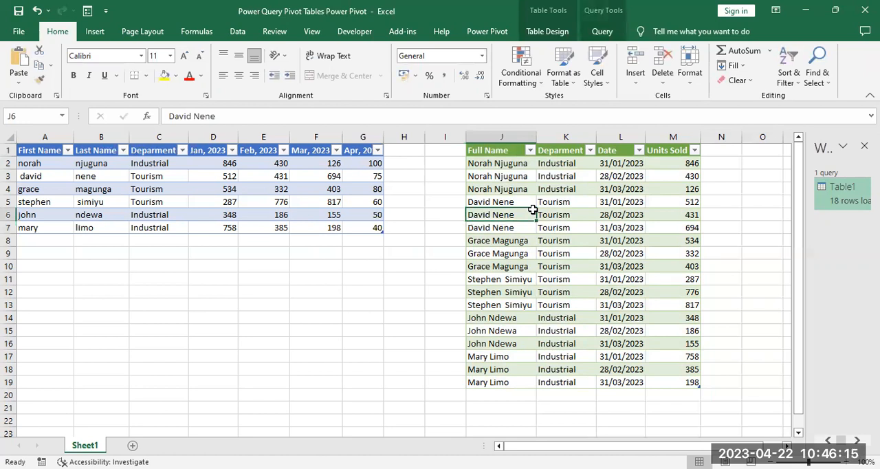
pyautogui.rightClick(533, 209)
pyautogui.click(569, 252)
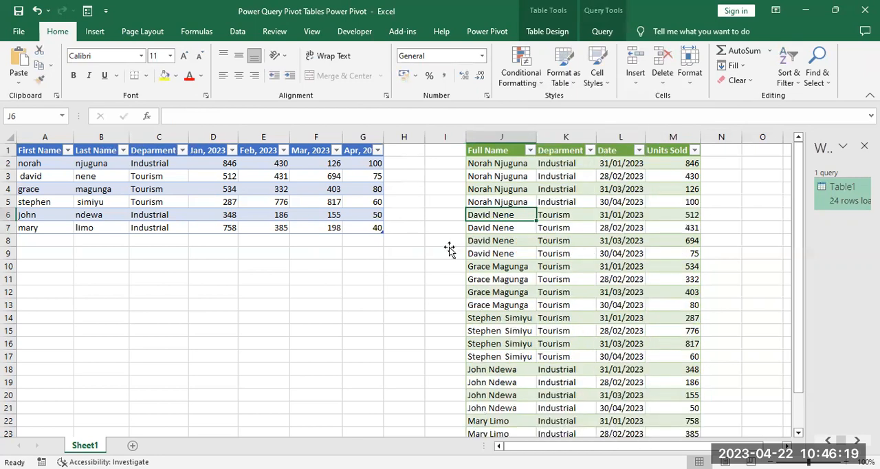
pyautogui.click(483, 201)
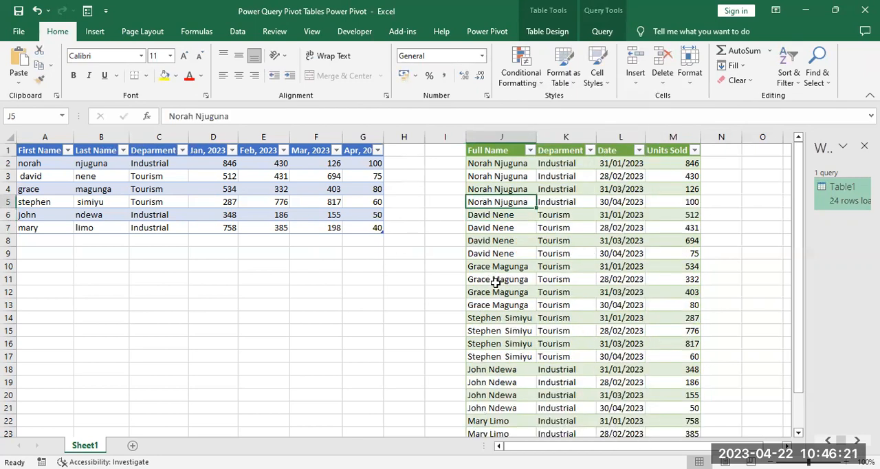
pyautogui.click(486, 253)
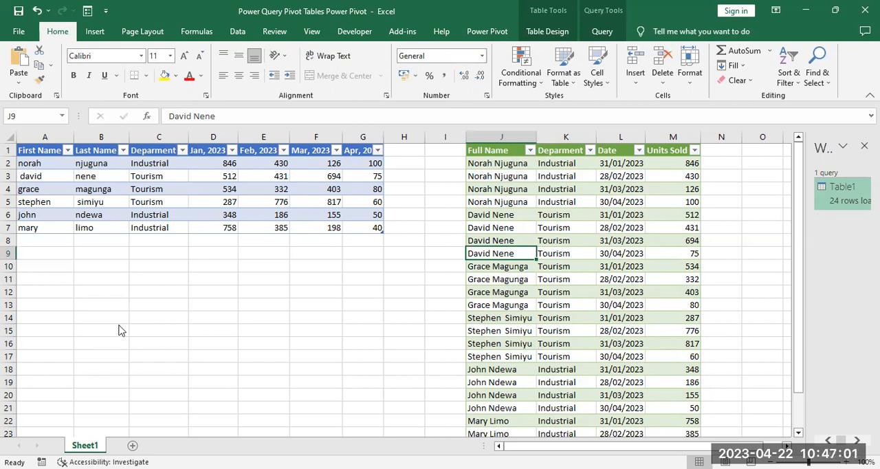
# Step: Switch to the PowerPoint presentation and show the Pivot Tables slides 5 and 6
pyautogui.hotkey('alt', 'Tab')
pyautogui.click(74, 379)
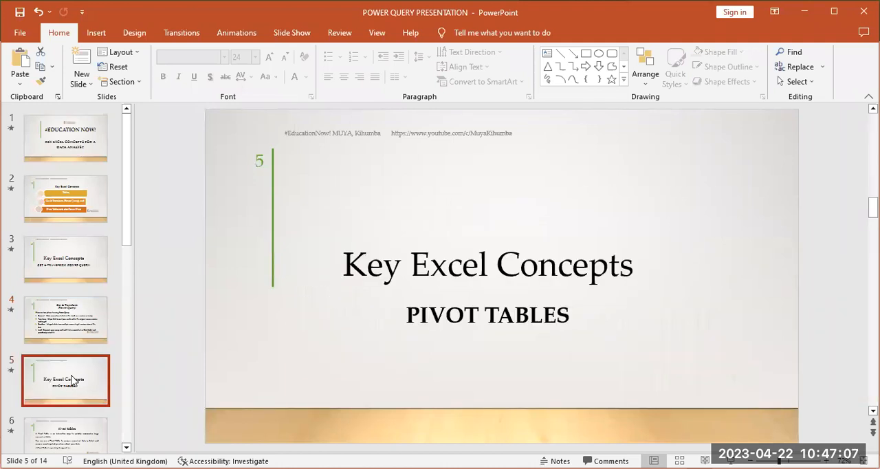
pyautogui.click(49, 434)
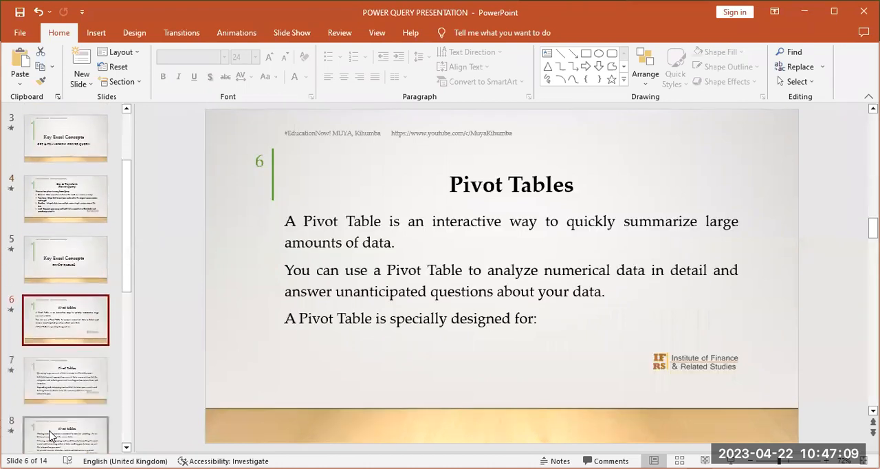